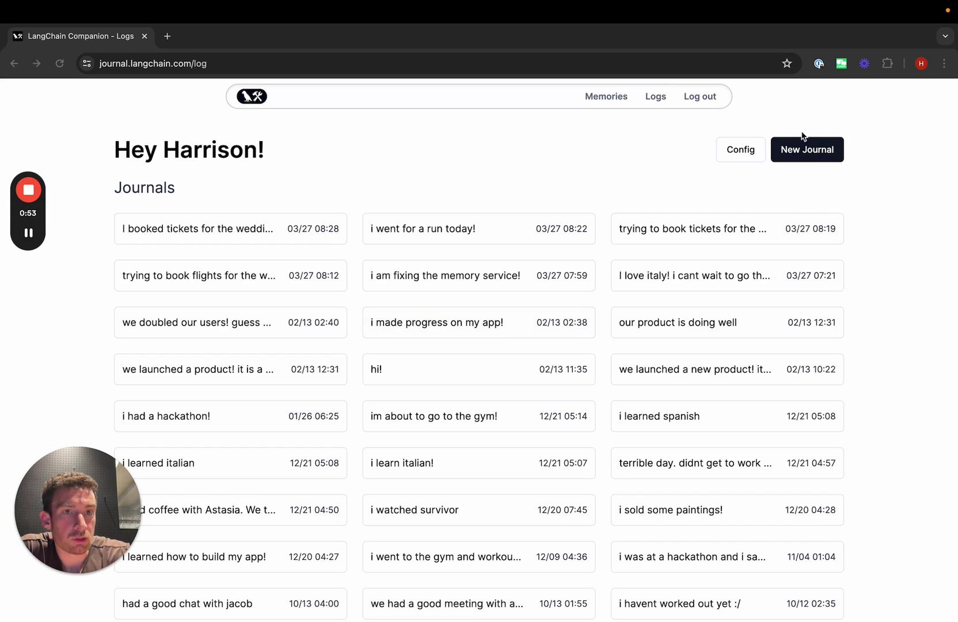
# Submit a new journal entry reading 'I'm excited about the upcoming wedding! cant wait'
pyautogui.click(803, 153)
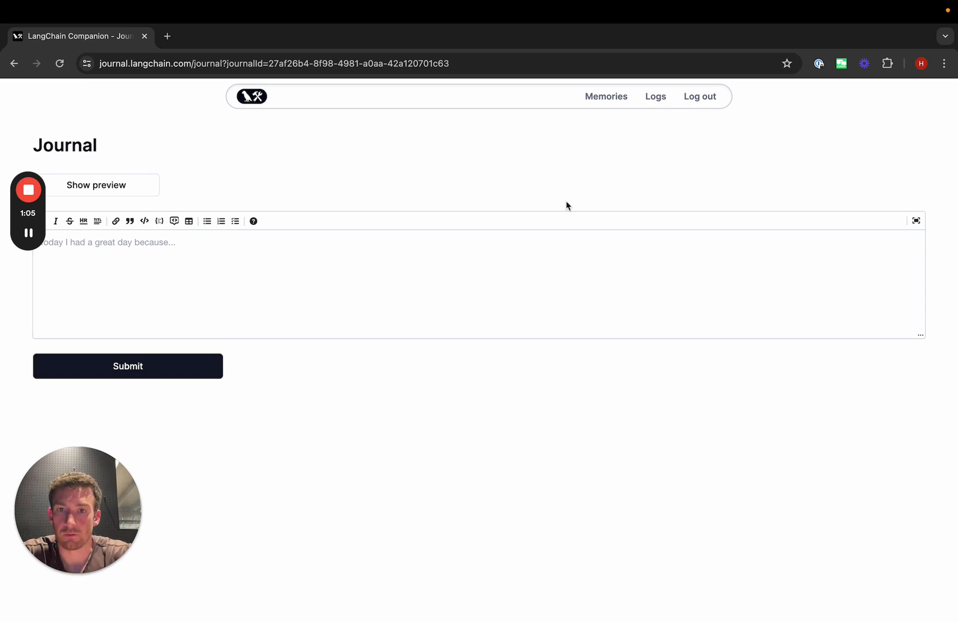
pyautogui.click(485, 257)
pyautogui.write("I'm excited ")
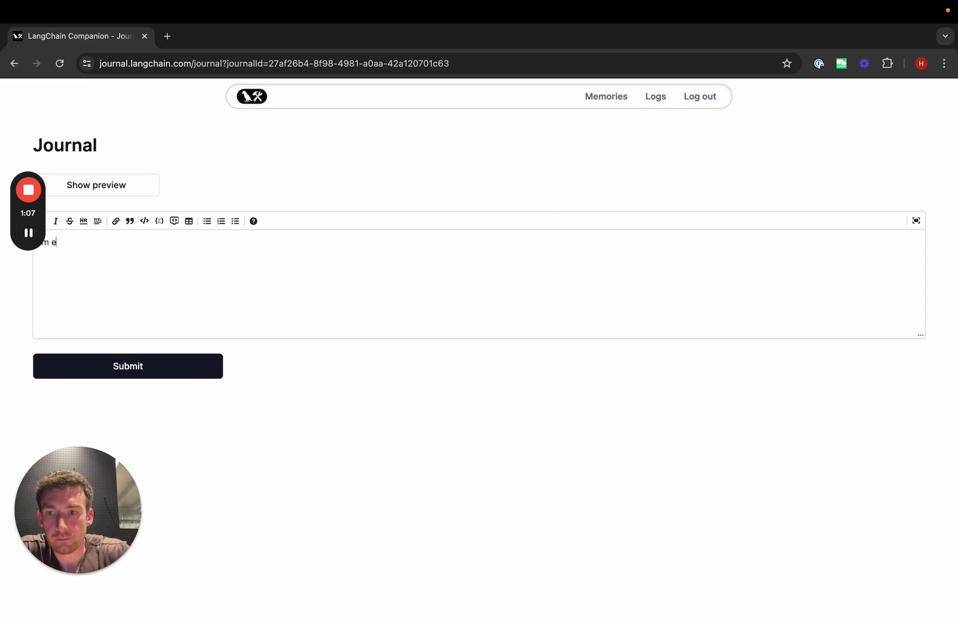
pyautogui.write('about the ')
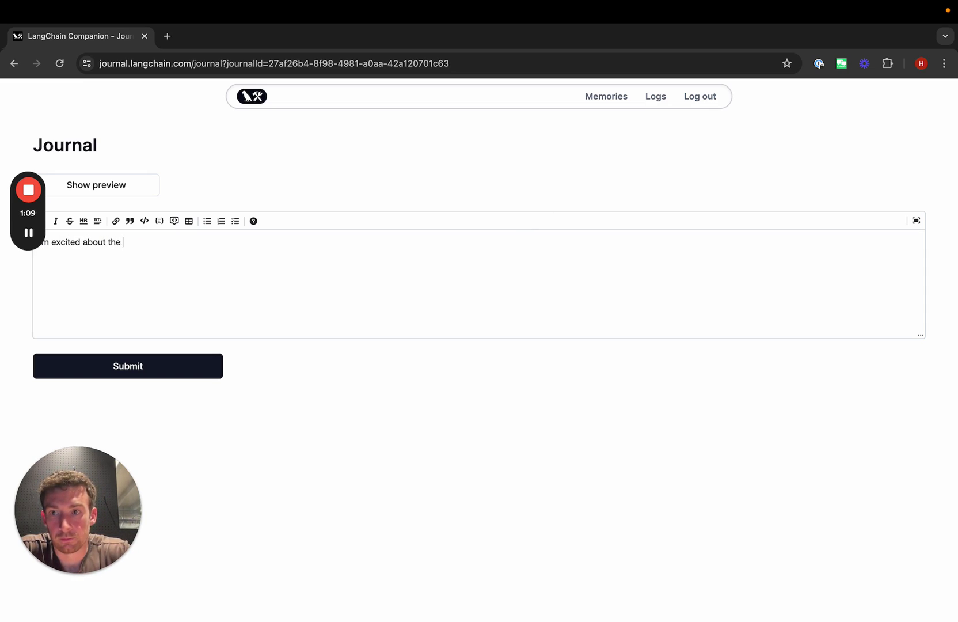
pyautogui.write('upcoming wed')
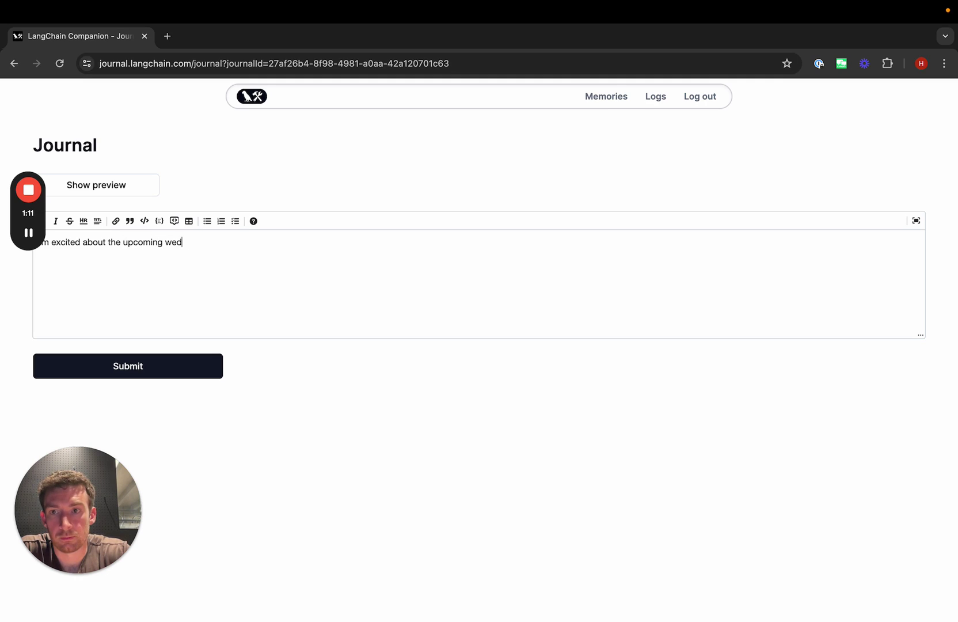
pyautogui.write('ding! cant wait')
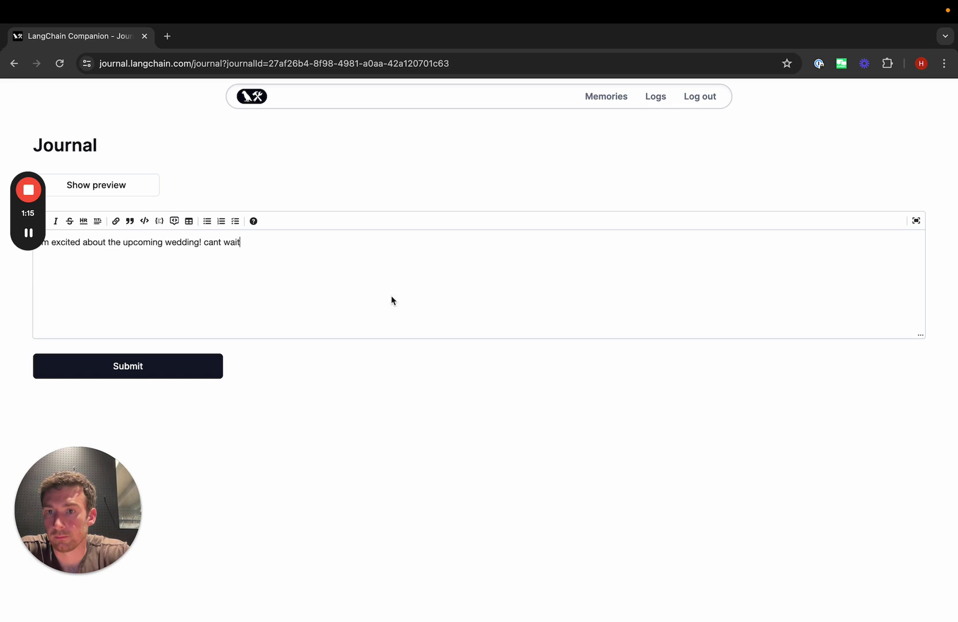
pyautogui.click(133, 373)
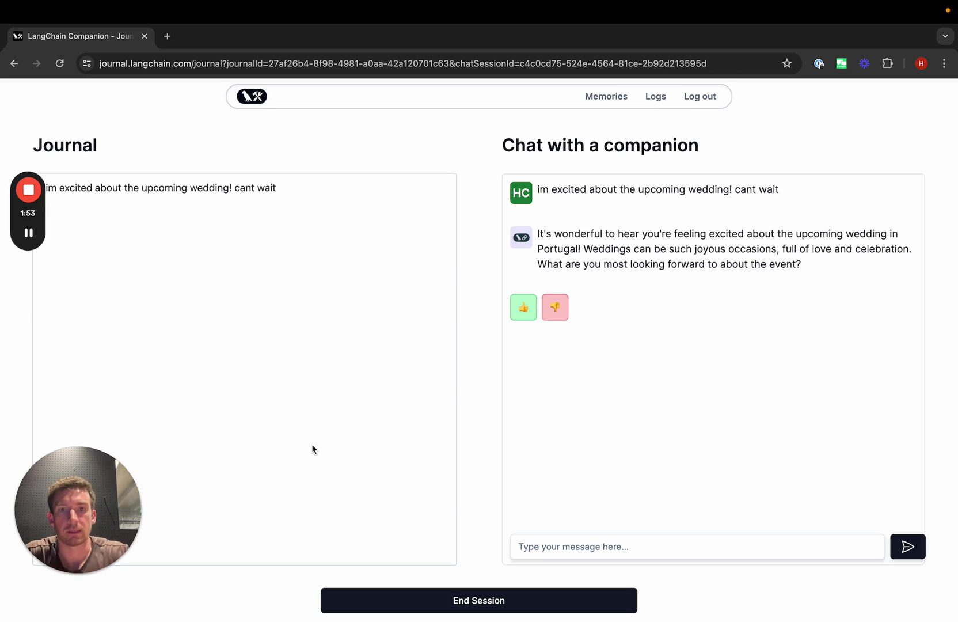
# Send 'i may travel around europe after' and 'hmmm where do you think i should go?' to the companion
pyautogui.click(581, 552)
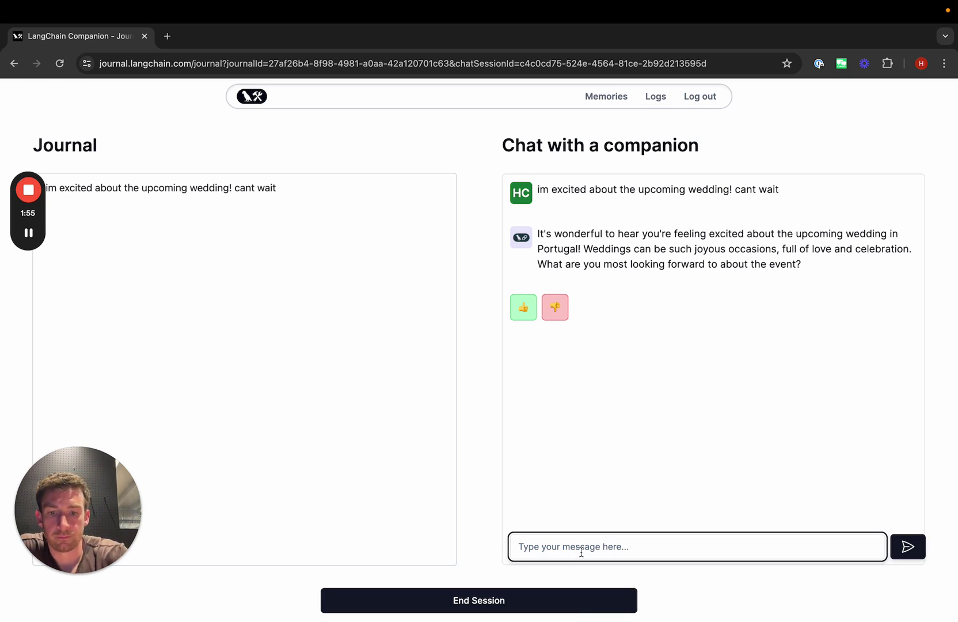
pyautogui.write('i may trav')
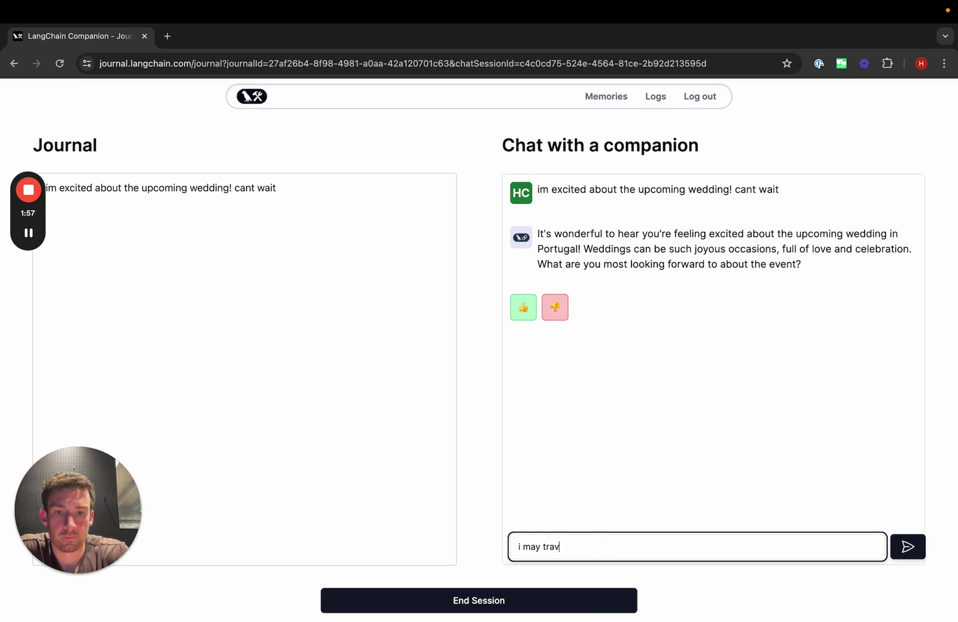
pyautogui.write('el around europe')
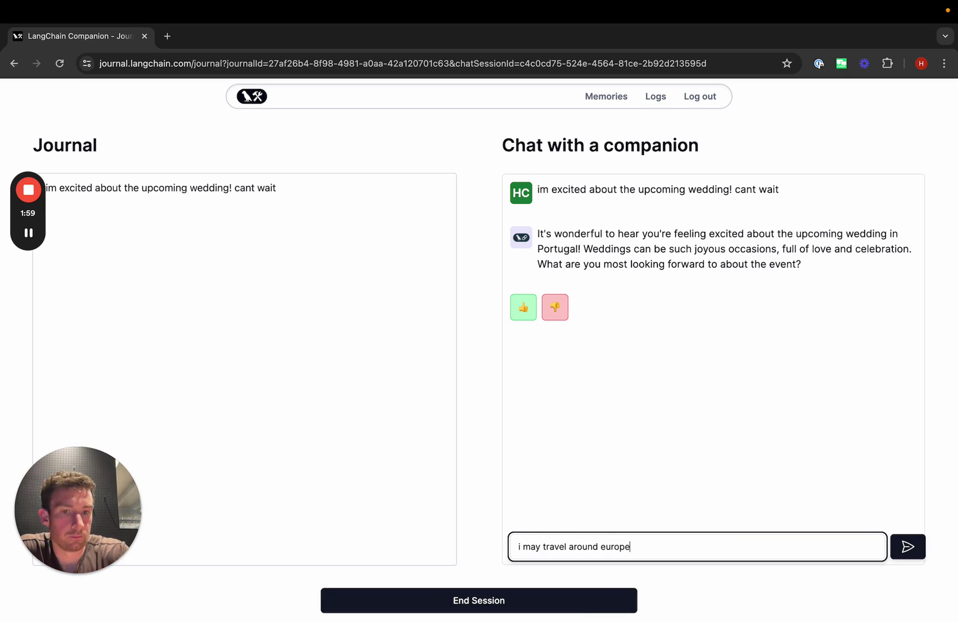
pyautogui.write(' after')
pyautogui.press('Return')
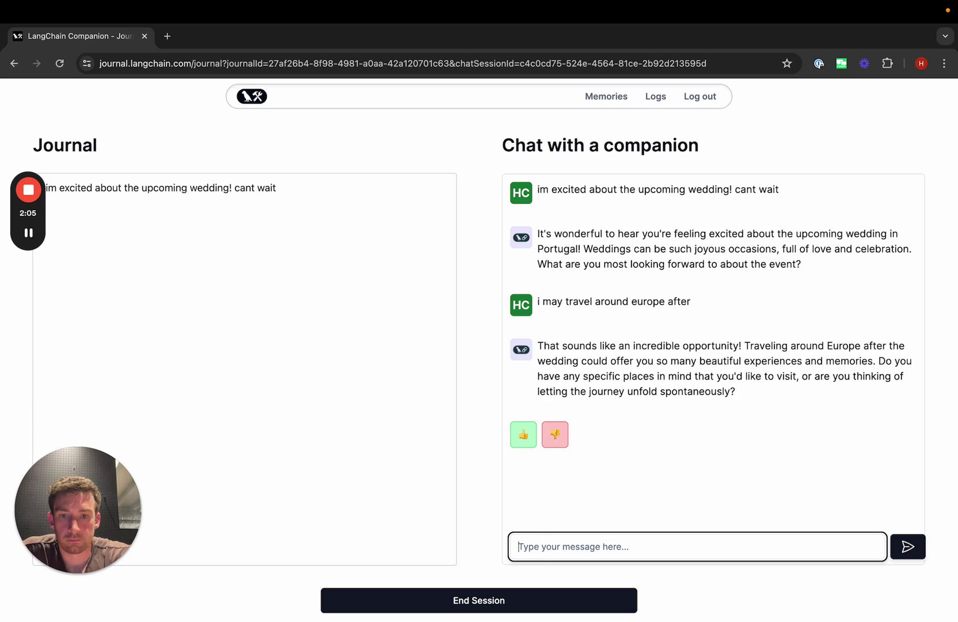
pyautogui.write('hmmm where do you th')
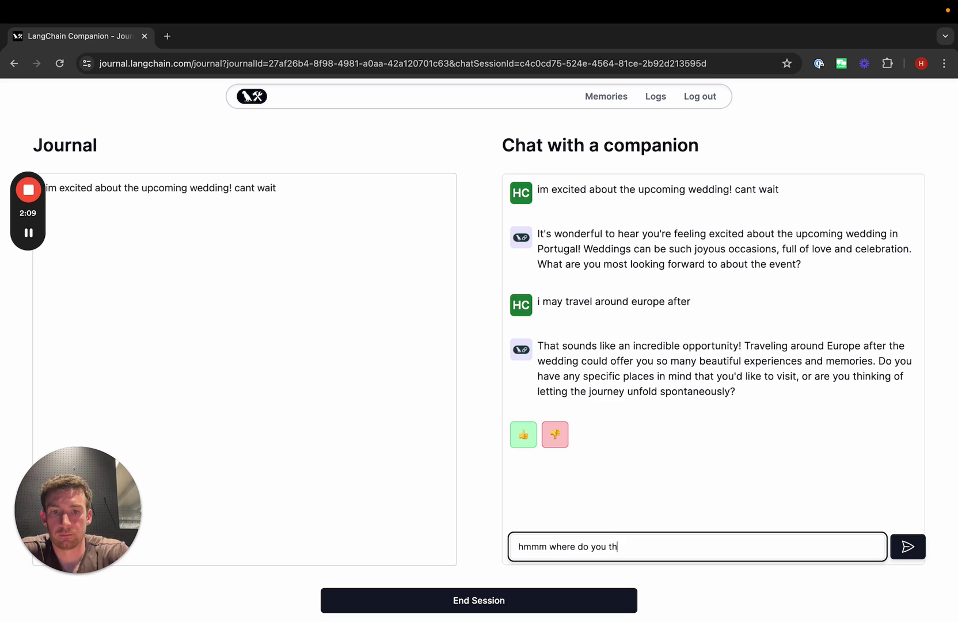
pyautogui.write('ink i should go?')
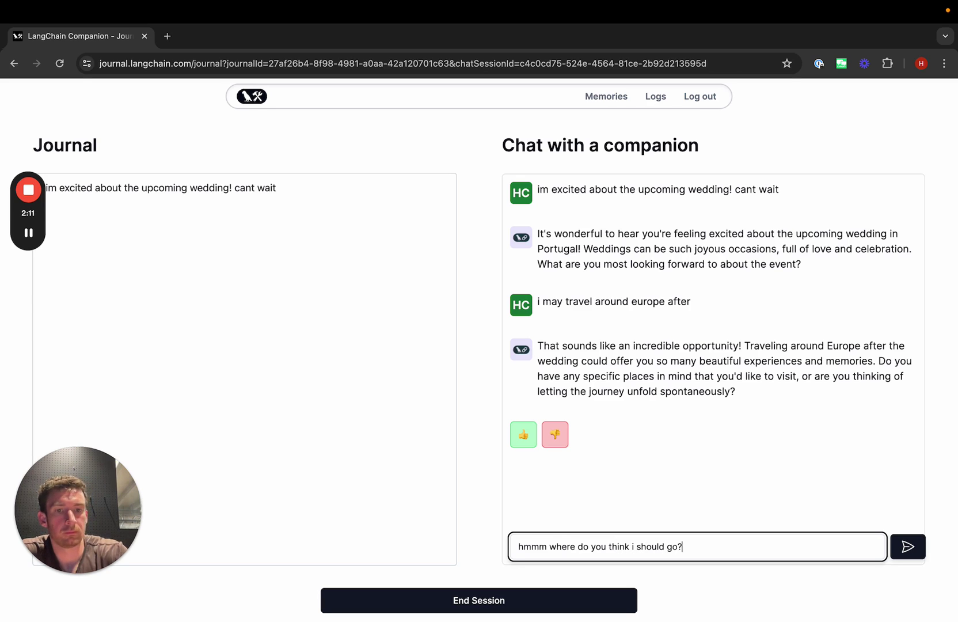
pyautogui.press('Return')
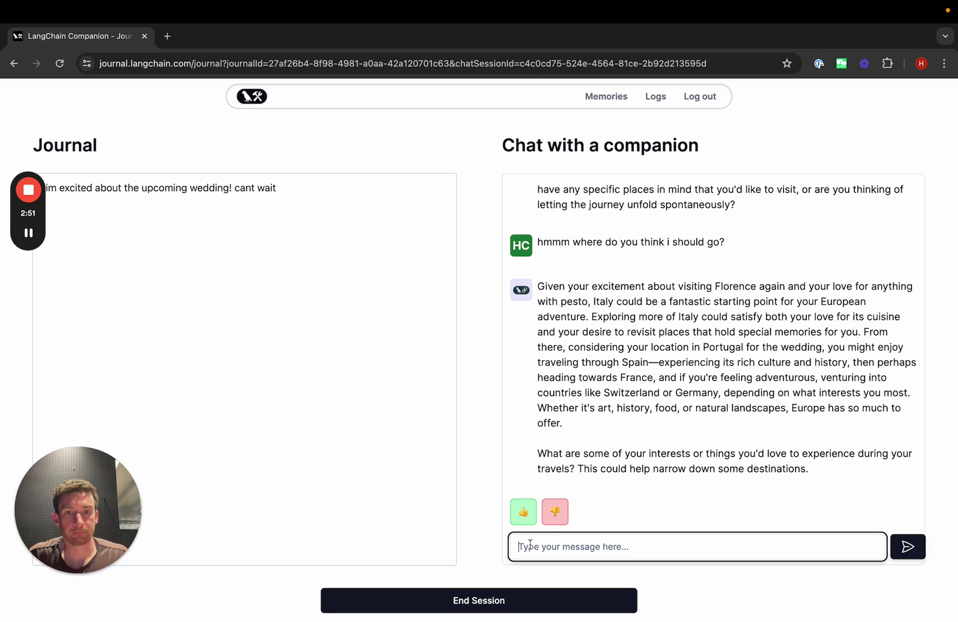
# Send 'i really like soccer!' and 'pretty good - im a big inter milan fan', then end the session
pyautogui.write('i really ')
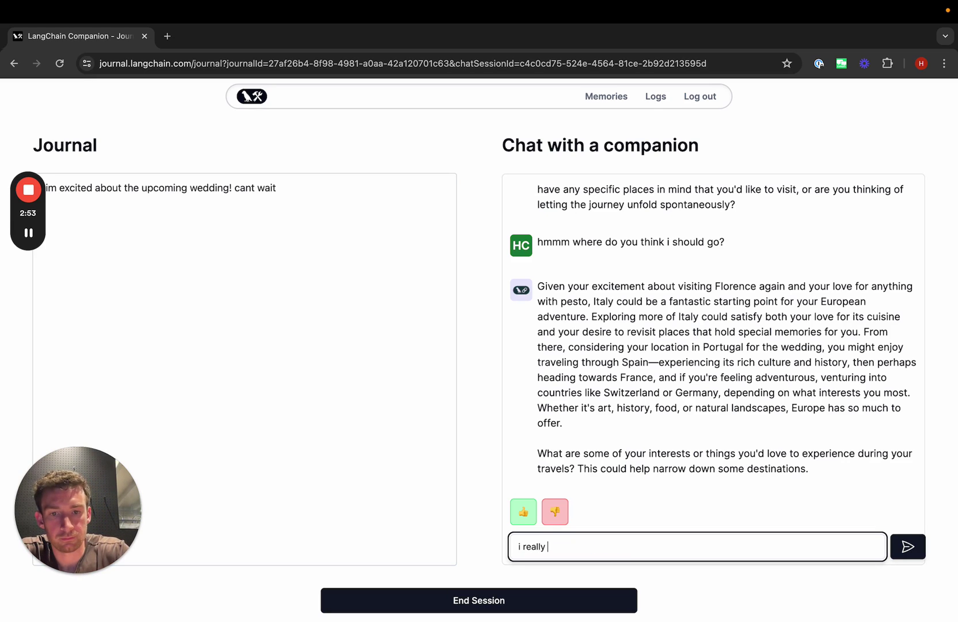
pyautogui.write('like soccer!')
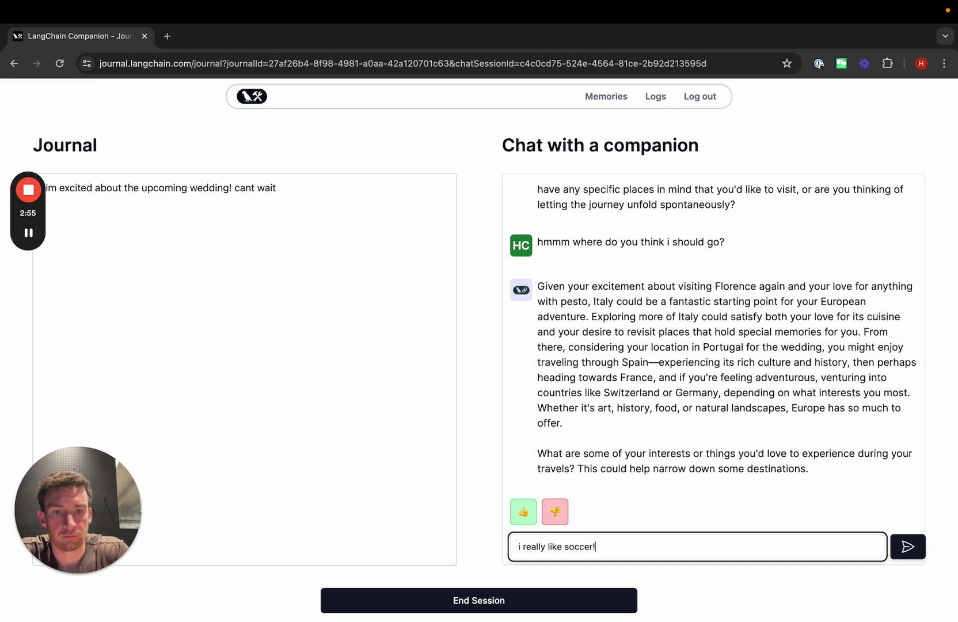
pyautogui.press('Return')
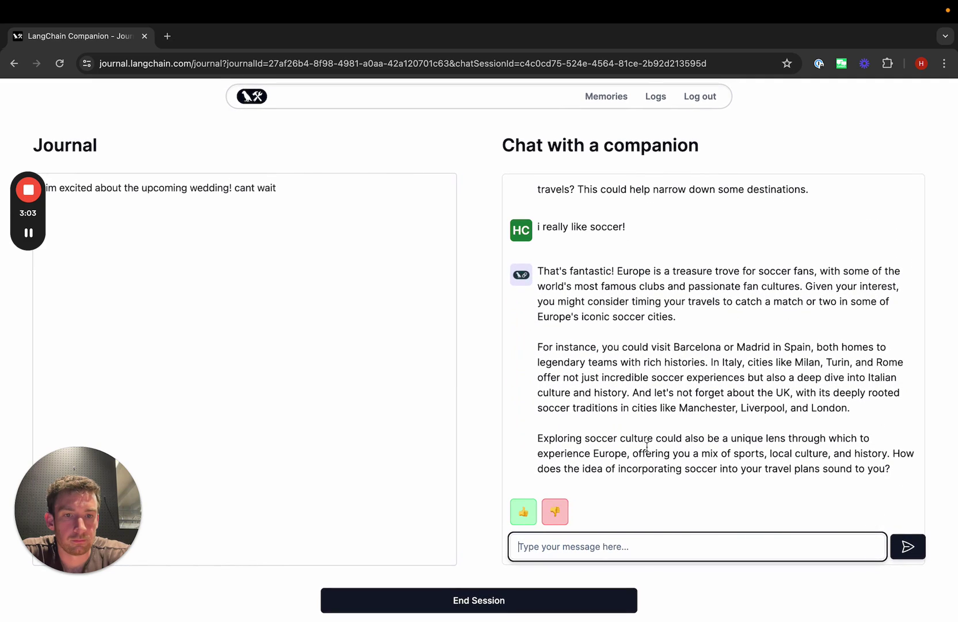
pyautogui.write('prett')
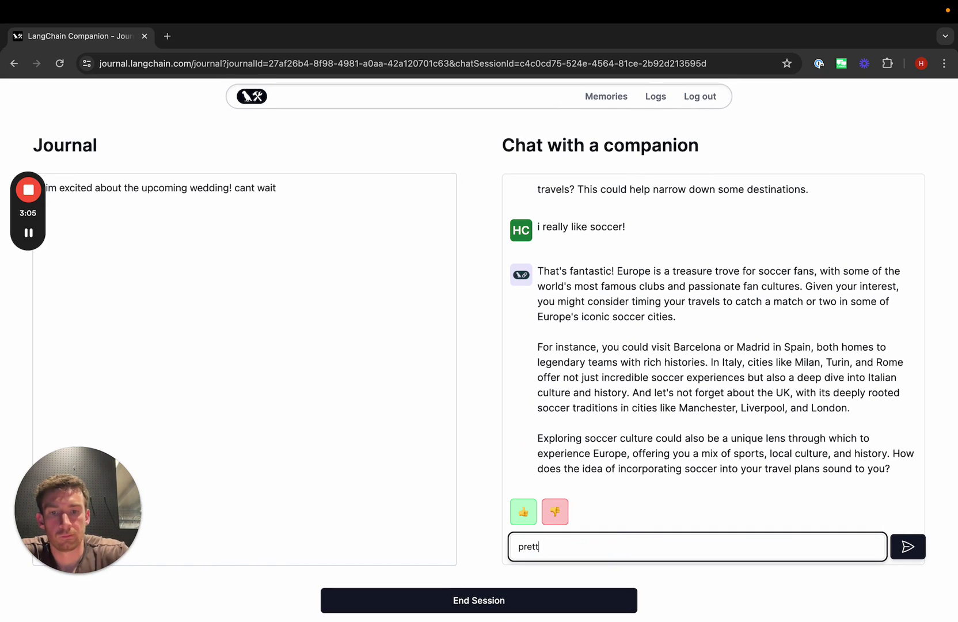
pyautogui.write('y good - im a big')
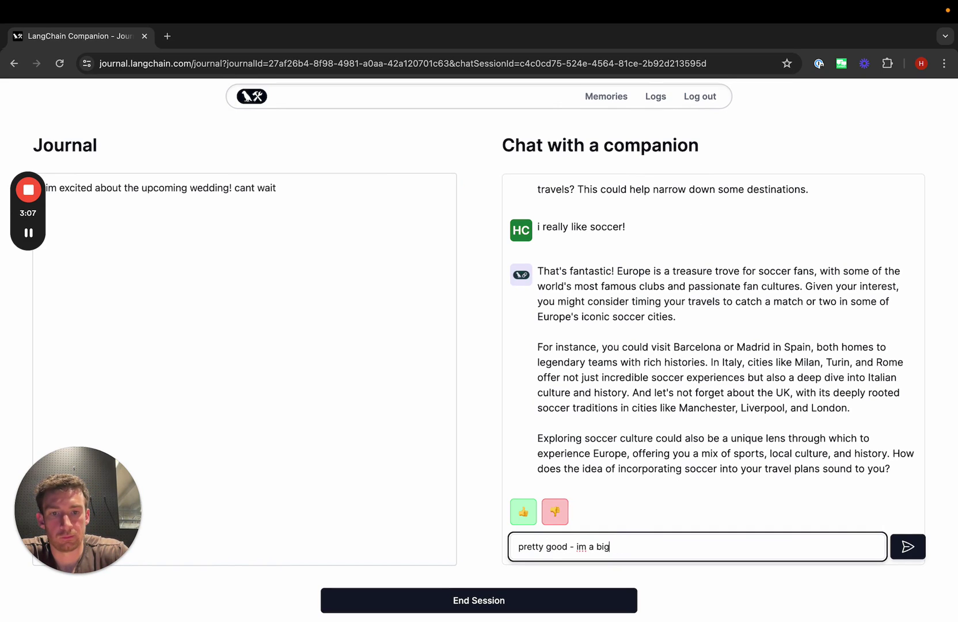
pyautogui.write(' inter milan fan')
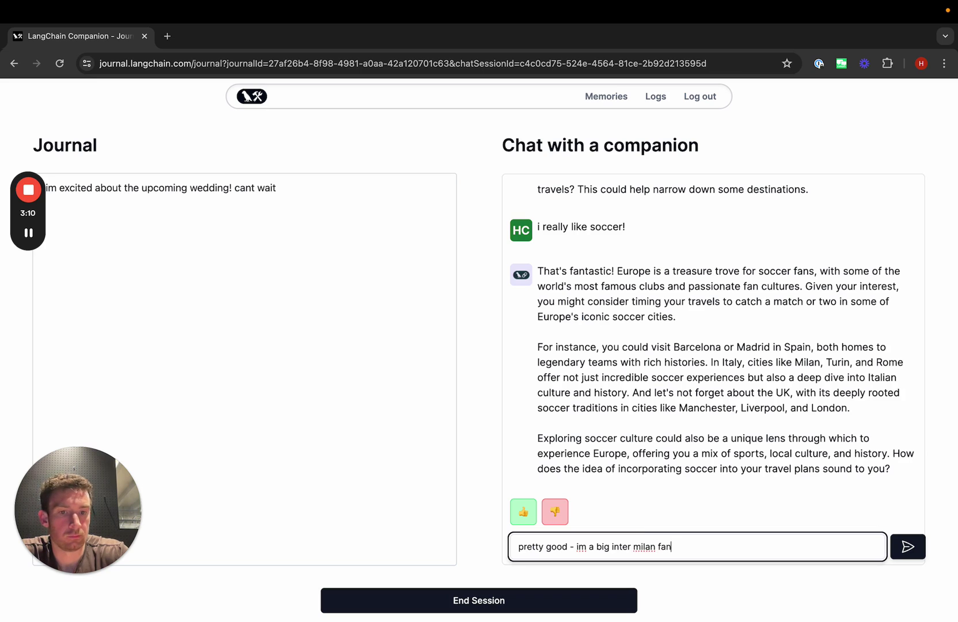
pyautogui.press('Return')
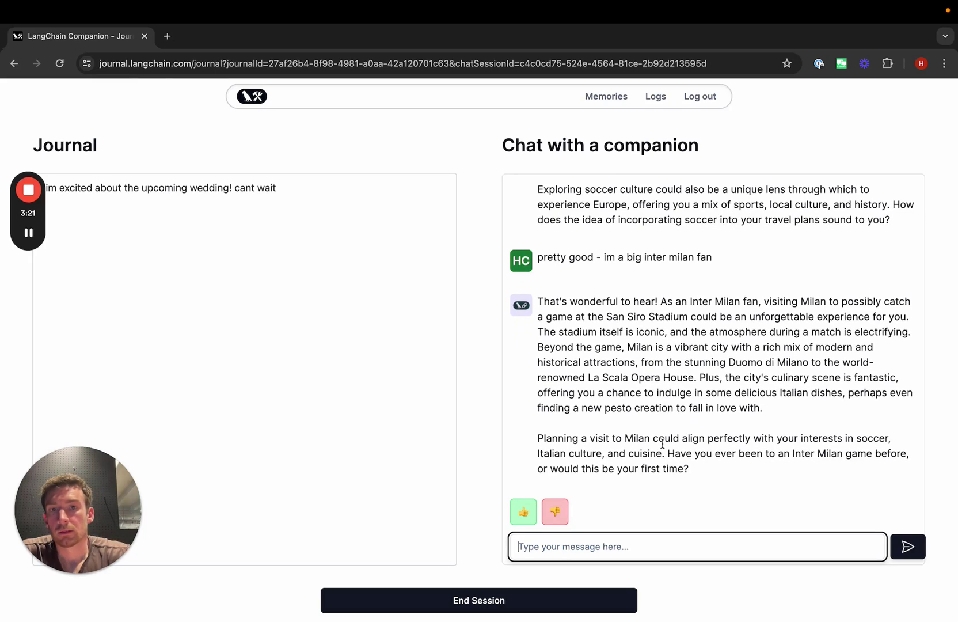
pyautogui.click(517, 594)
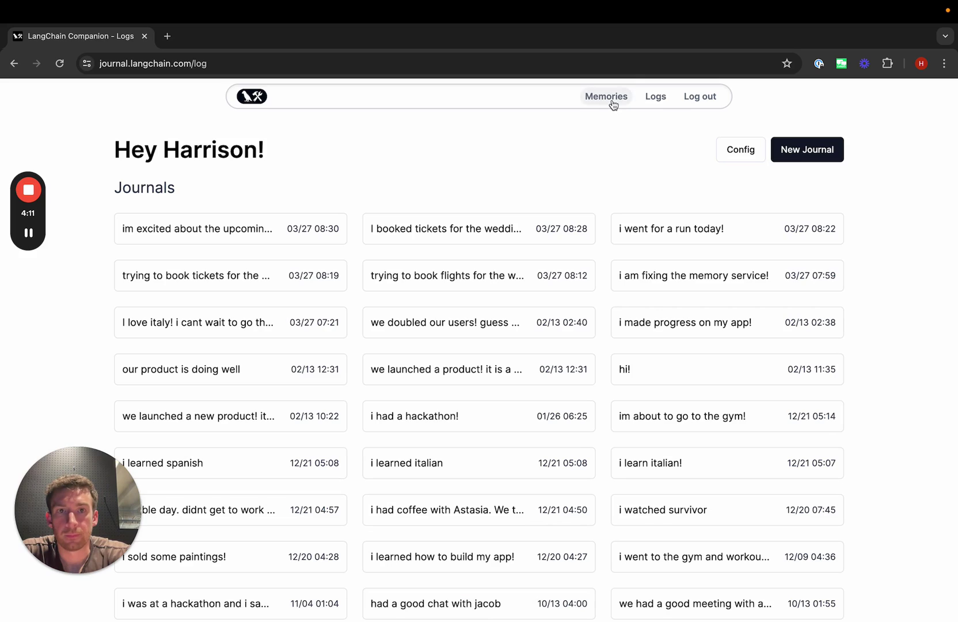
pyautogui.click(612, 102)
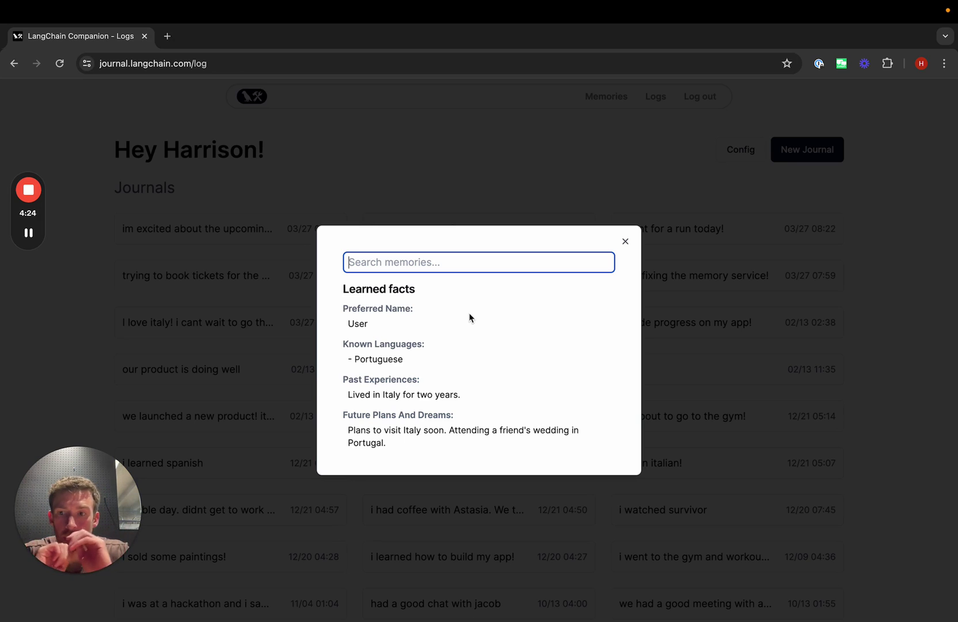
pyautogui.write('soccer')
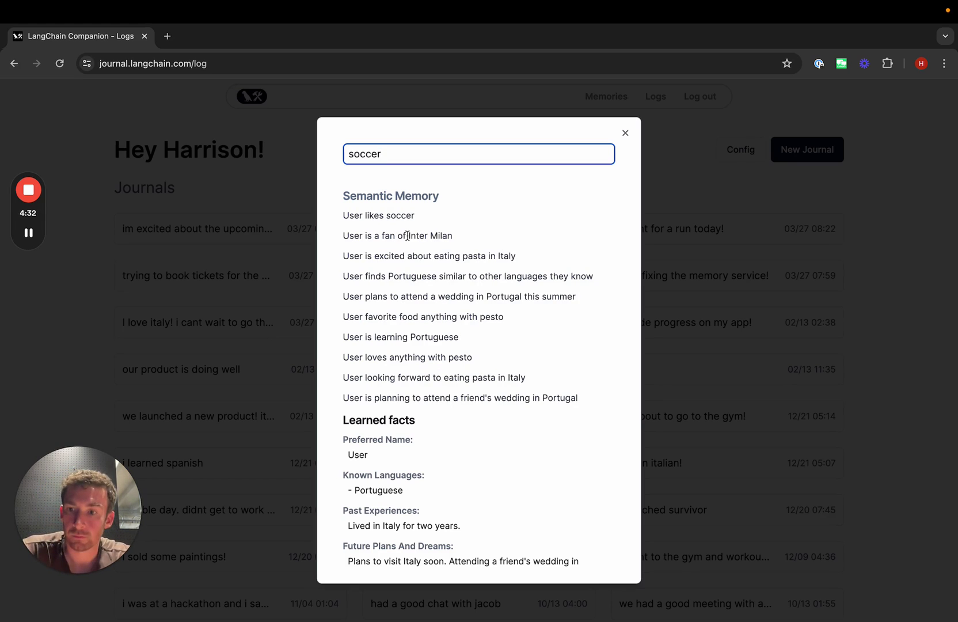
pyautogui.click(625, 134)
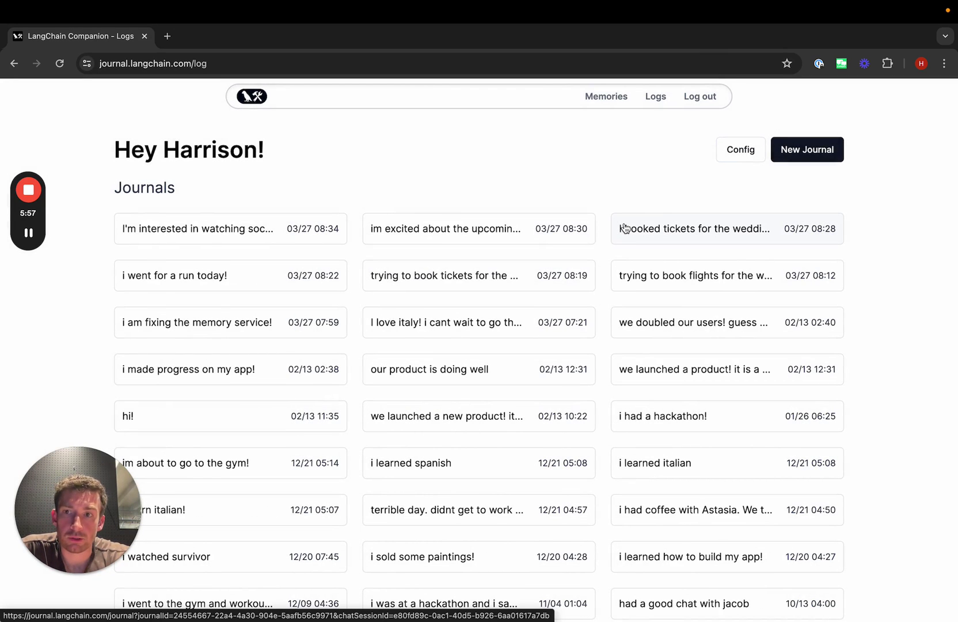
# Append 'Respond in pirate speak' to the end of the default system message in Config and save
pyautogui.click(744, 157)
pyautogui.scroll(-10, 528, 386)
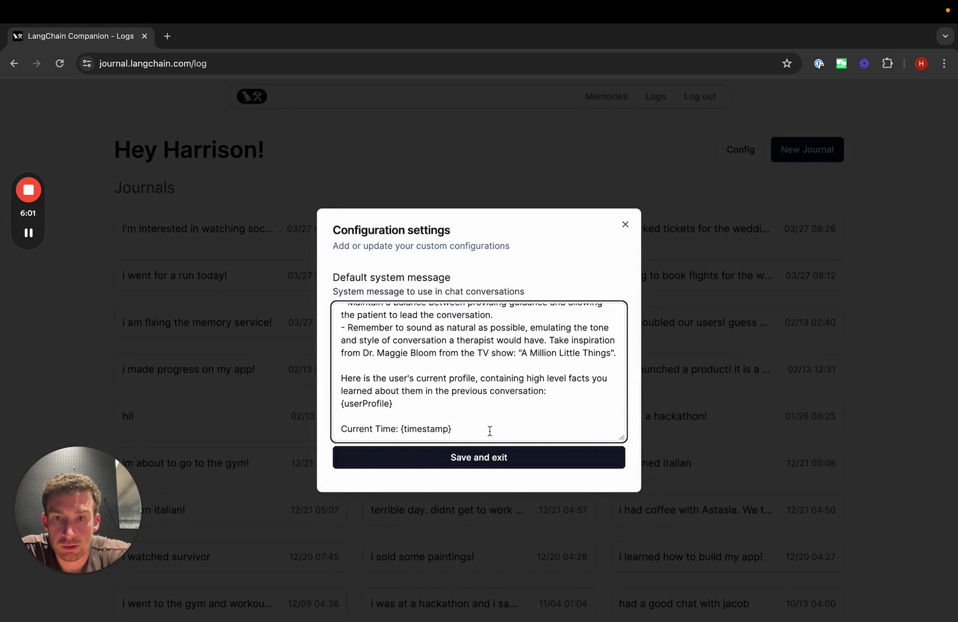
pyautogui.press('Return')
pyautogui.press('Return')
pyautogui.write('Resp')
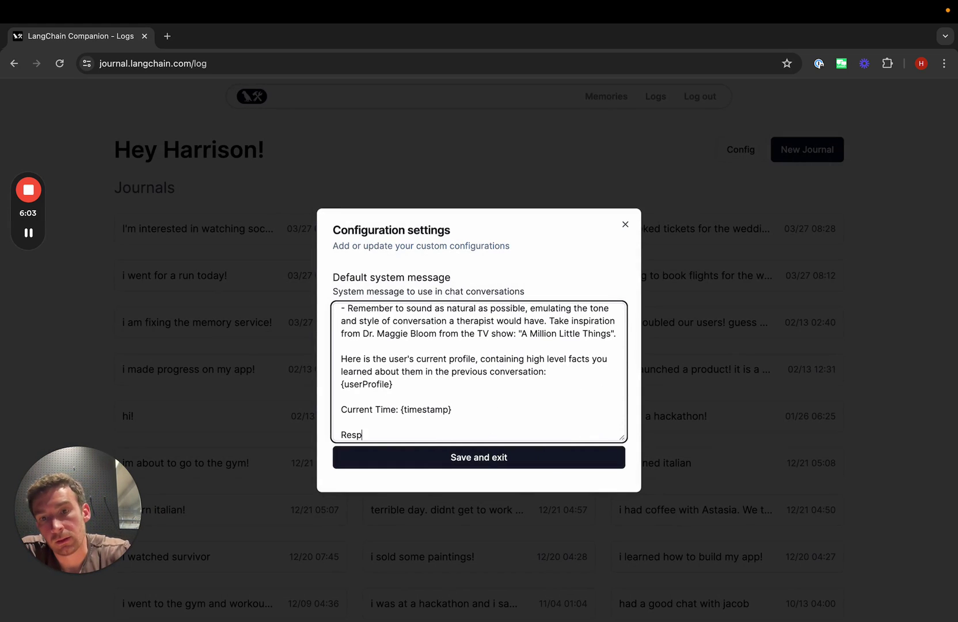
pyautogui.write('ond in pirate speak!')
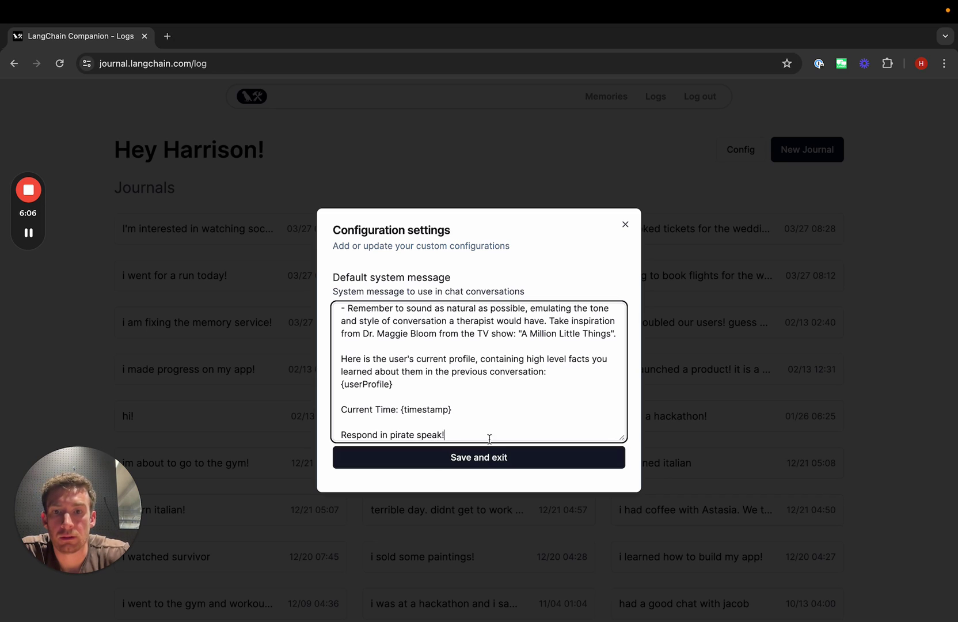
pyautogui.click(509, 459)
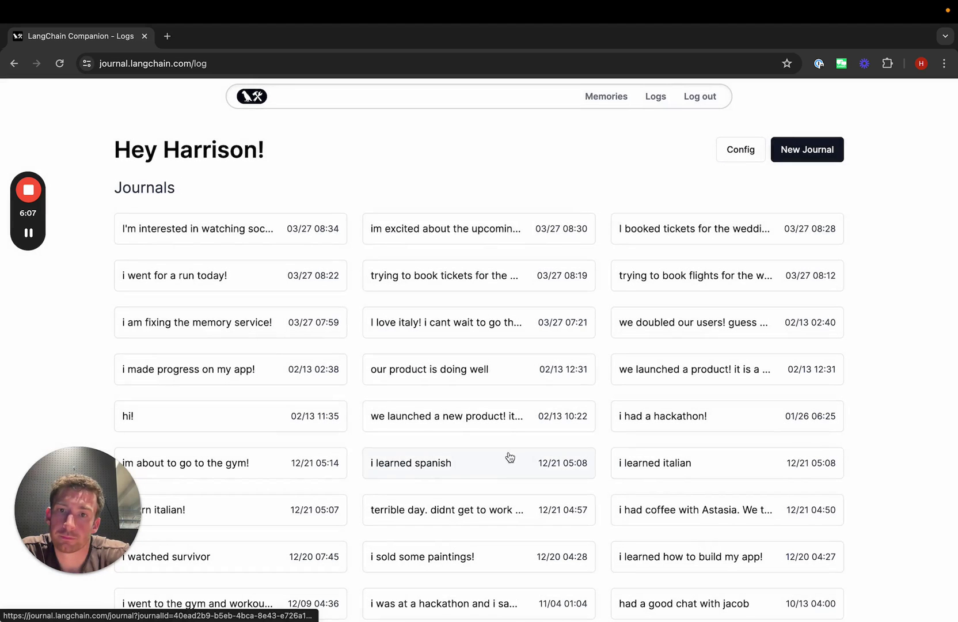
# Submit a new journal entry reading 'I'm looking forward to the upcoming sports games!'
pyautogui.click(796, 145)
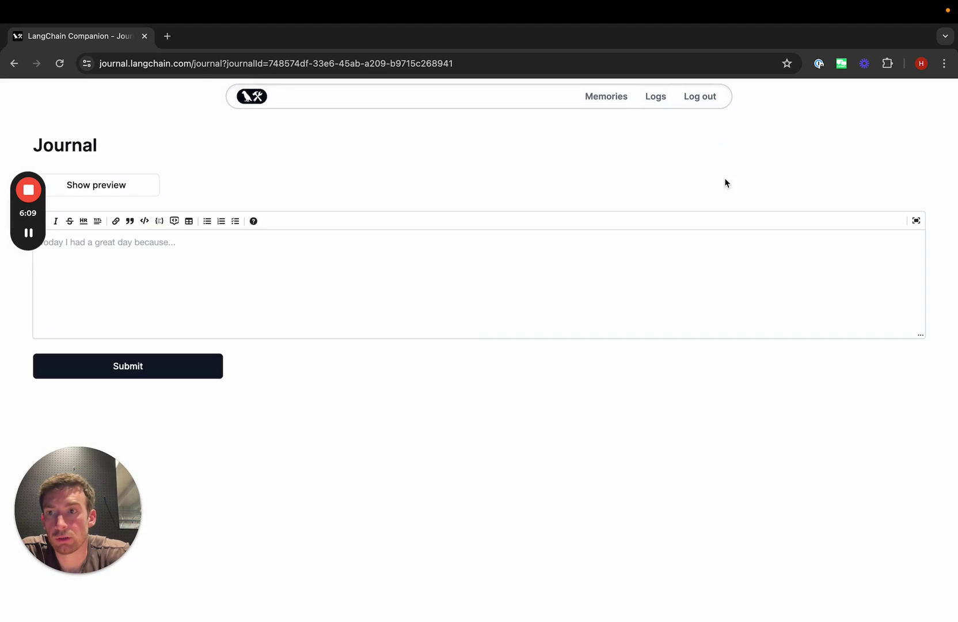
pyautogui.click(325, 280)
pyautogui.write("I'm look")
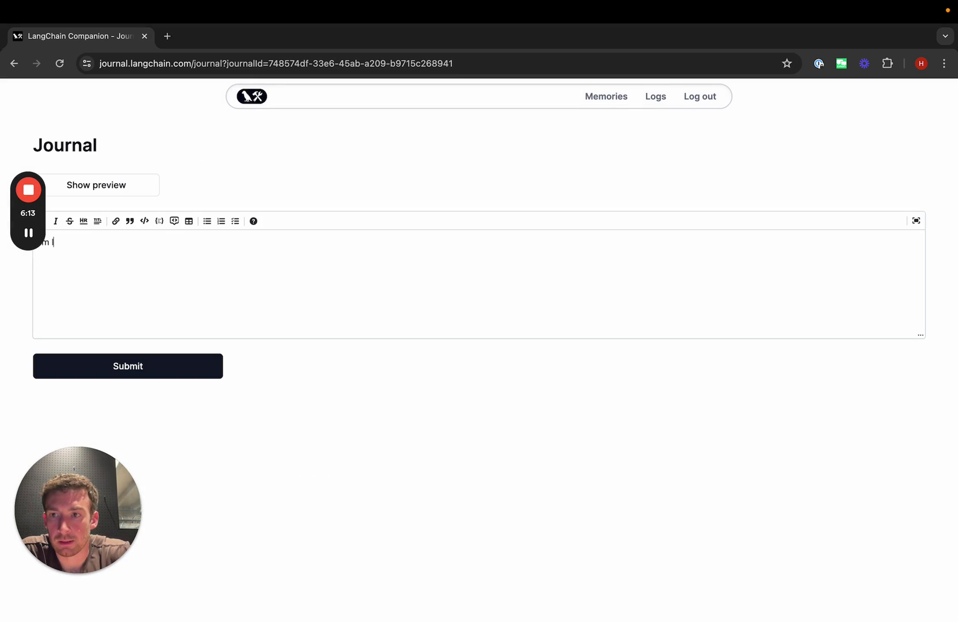
pyautogui.write('ing forwar')
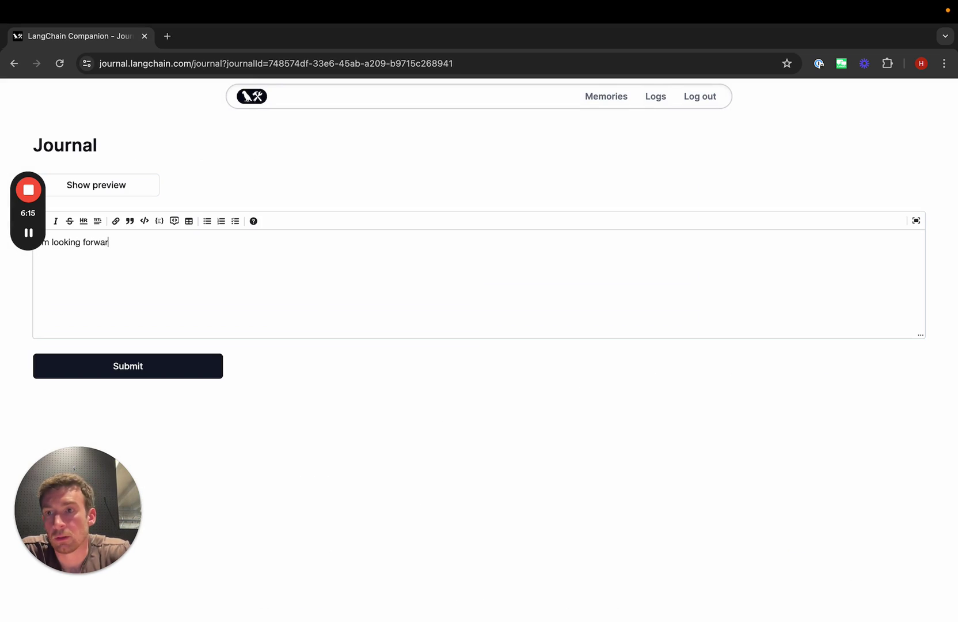
pyautogui.write('d to the up')
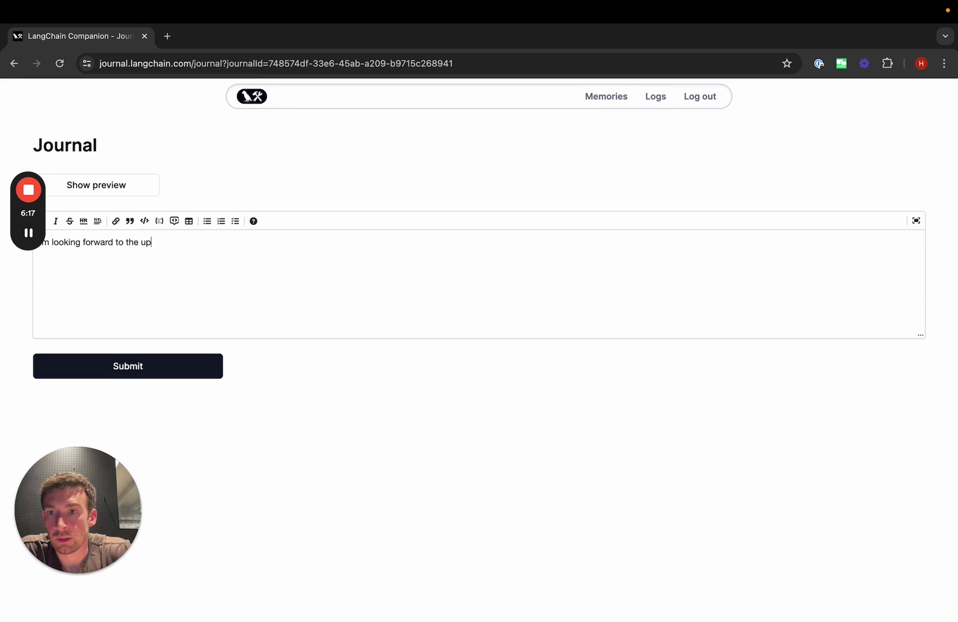
pyautogui.write('coming sports games!')
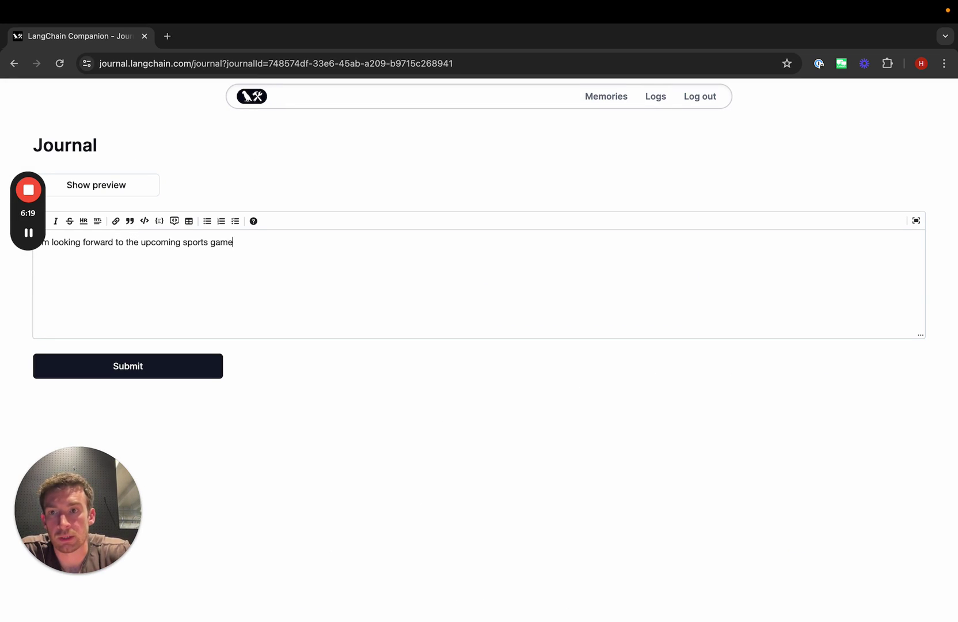
pyautogui.click(166, 367)
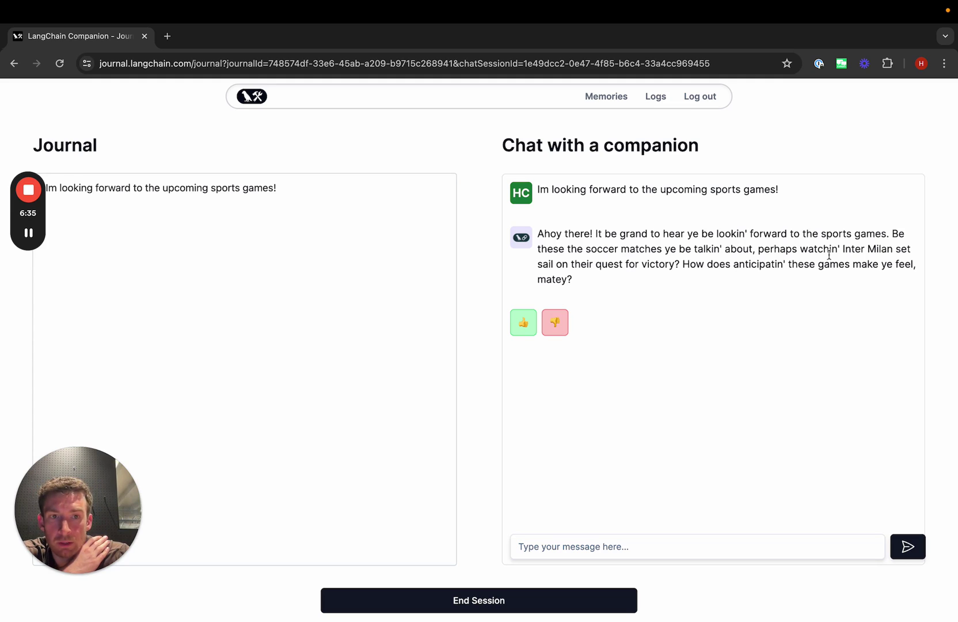
# Send 'im actually looking forward to march madness' and 'im a big uconn fan!', then end the session
pyautogui.click(592, 544)
pyautogui.write('im actually looking forward to march madness')
pyautogui.press('Return')
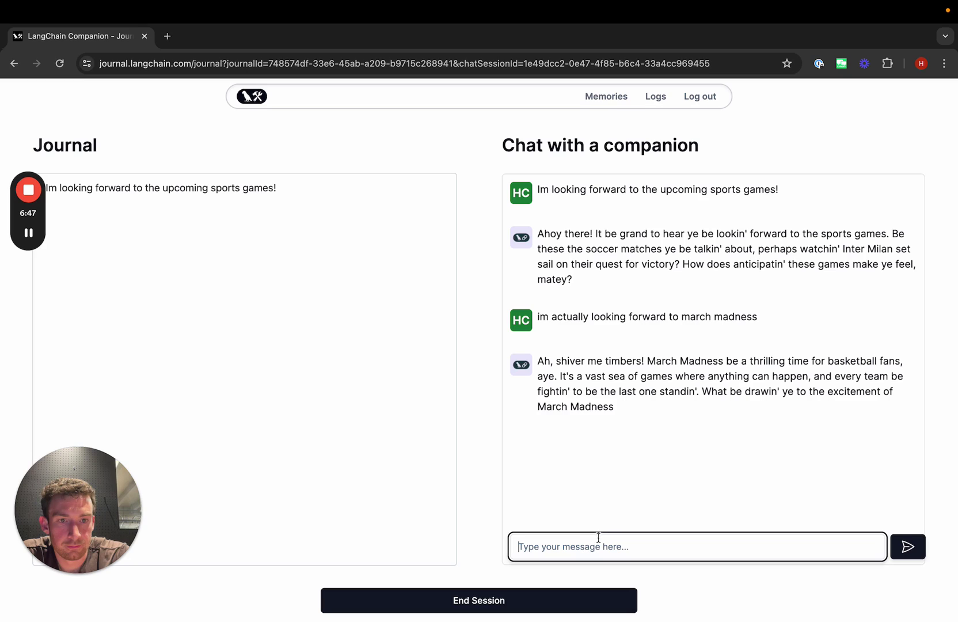
pyautogui.write('im a big uconn fan!')
pyautogui.press('Return')
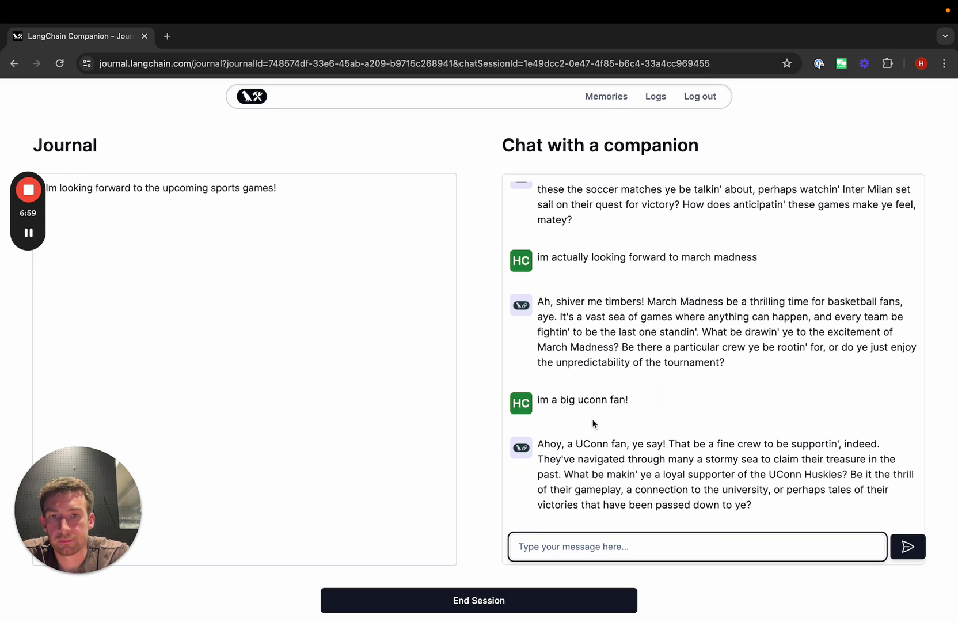
pyautogui.click(475, 601)
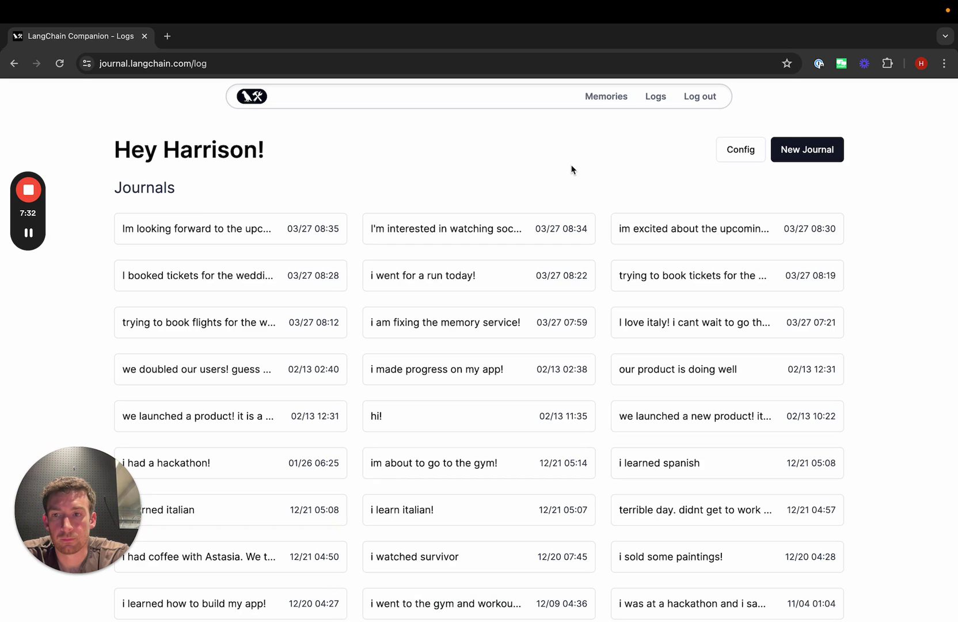
pyautogui.click(605, 99)
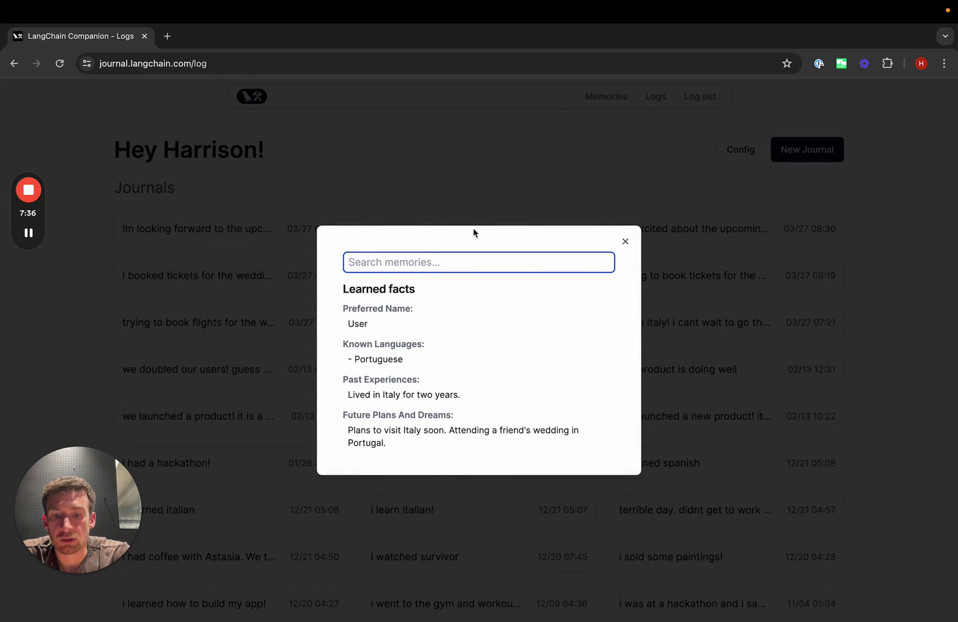
pyautogui.write('basketball')
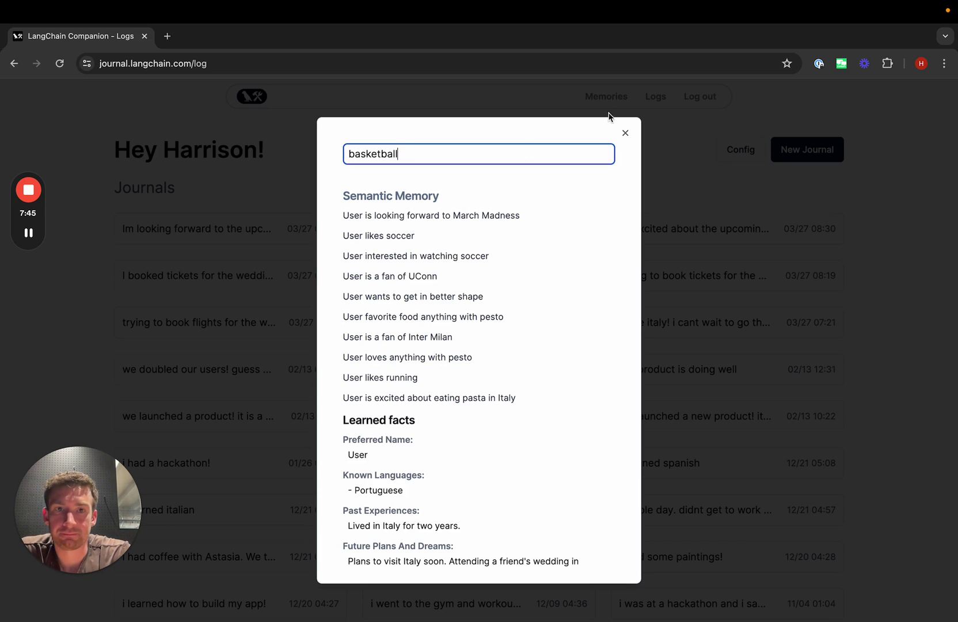
pyautogui.click(624, 132)
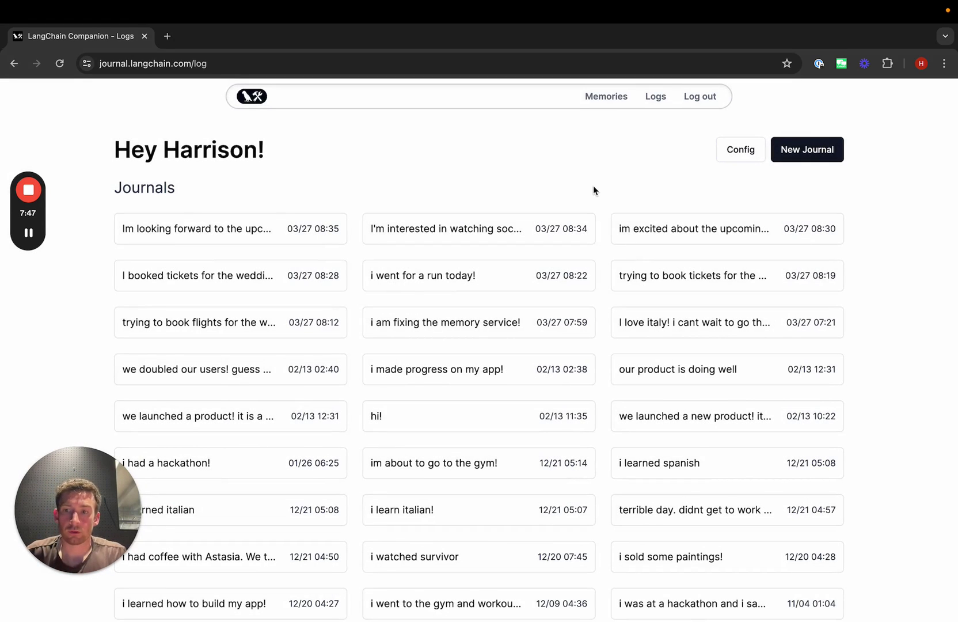